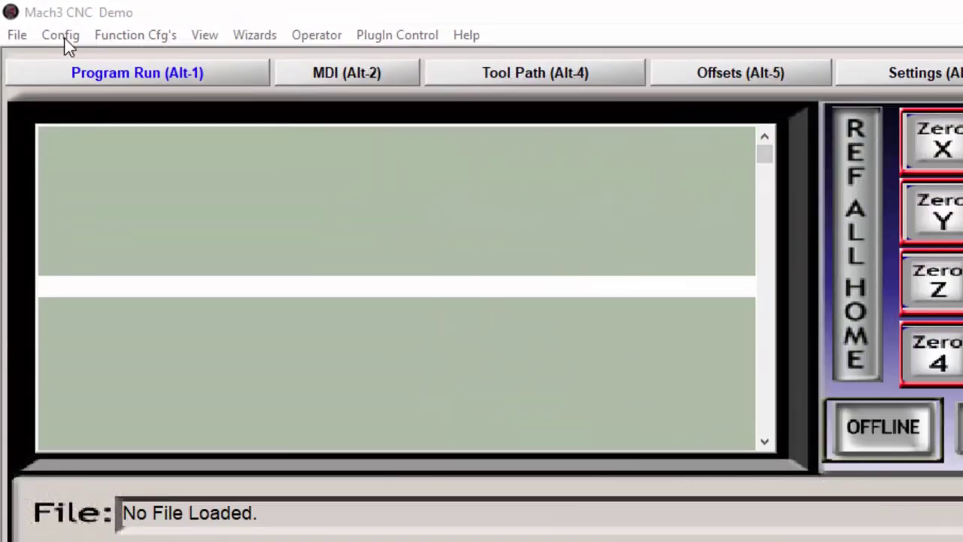
Open the Ports and Pins configuration and show the Motor Outputs settings
{"action": "left_click", "coordinate": [60, 35]}
{"action": "left_click", "coordinate": [79, 81]}
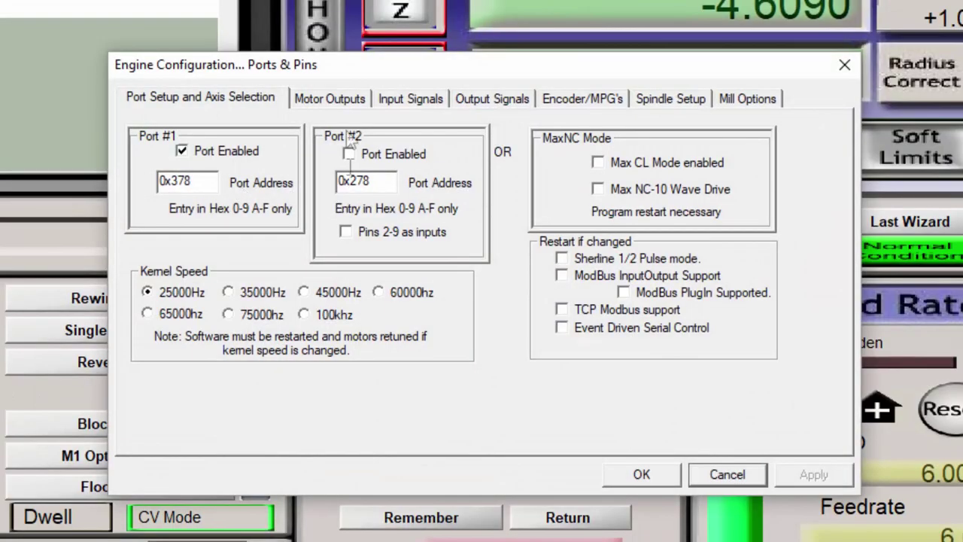
{"action": "left_click", "coordinate": [324, 100]}
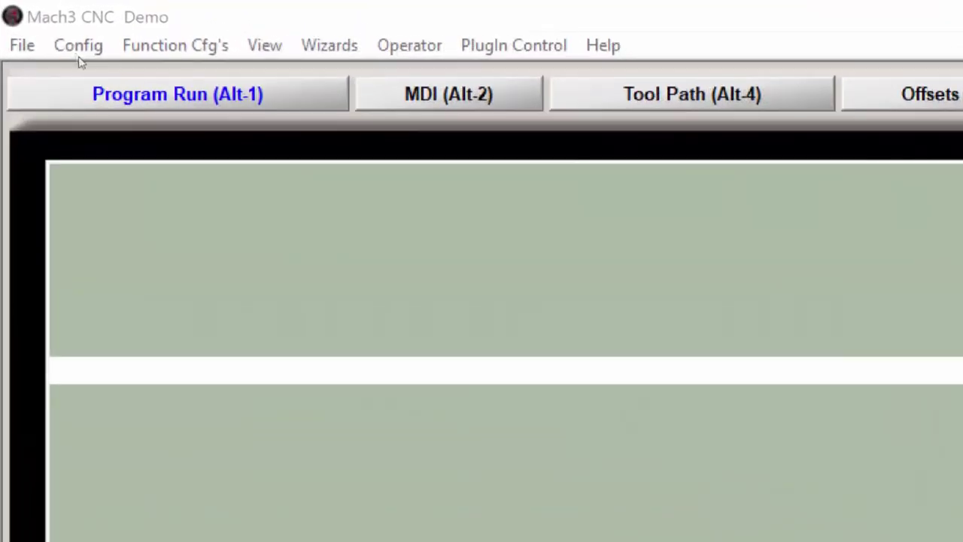
Open Motor Tuning and review the X, Y and Z axis movement profiles and their steps-per values
{"action": "left_click", "coordinate": [109, 19]}
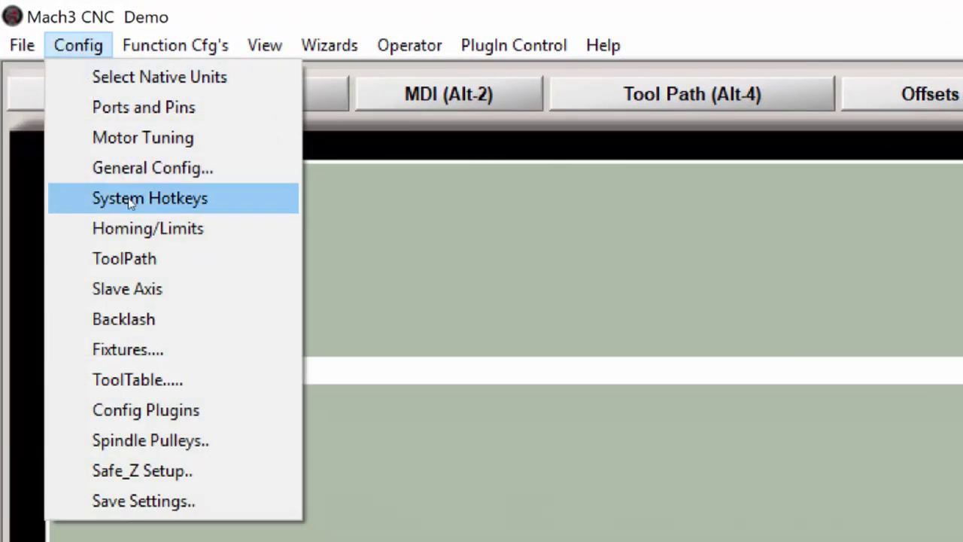
{"action": "left_click", "coordinate": [140, 137]}
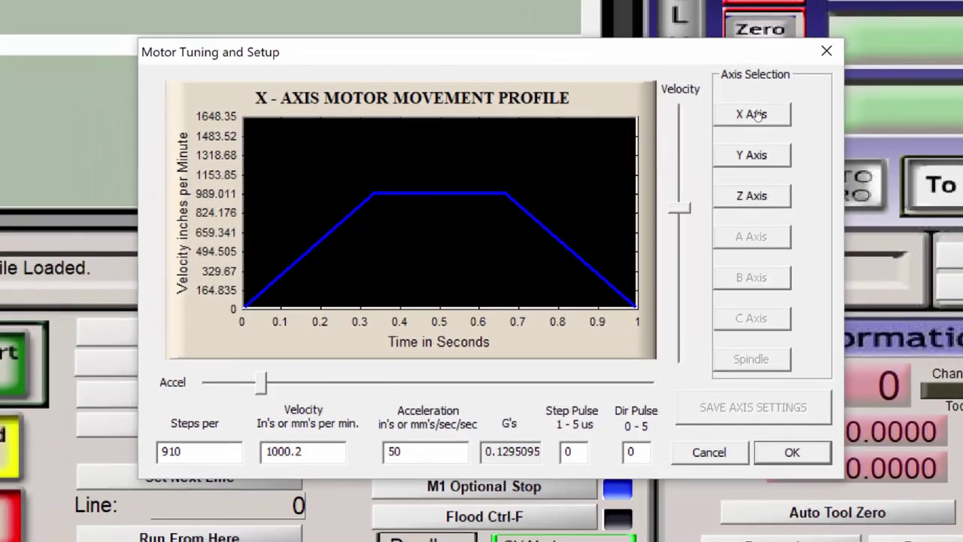
{"action": "left_click", "coordinate": [755, 113]}
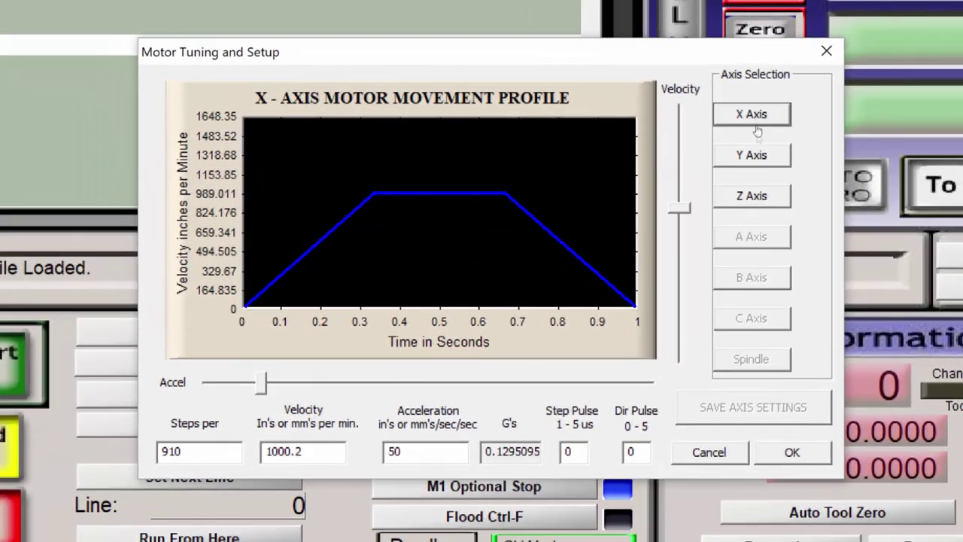
{"action": "left_click", "coordinate": [753, 155]}
{"action": "left_click", "coordinate": [750, 194]}
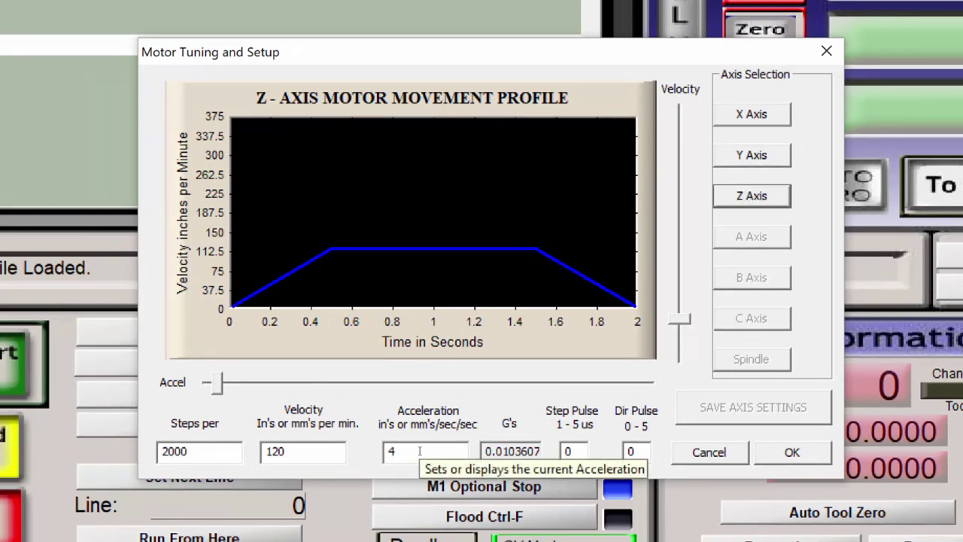
{"action": "left_click", "coordinate": [188, 451]}
{"action": "left_click_drag", "start_coordinate": [188, 451], "coordinate": [167, 452]}
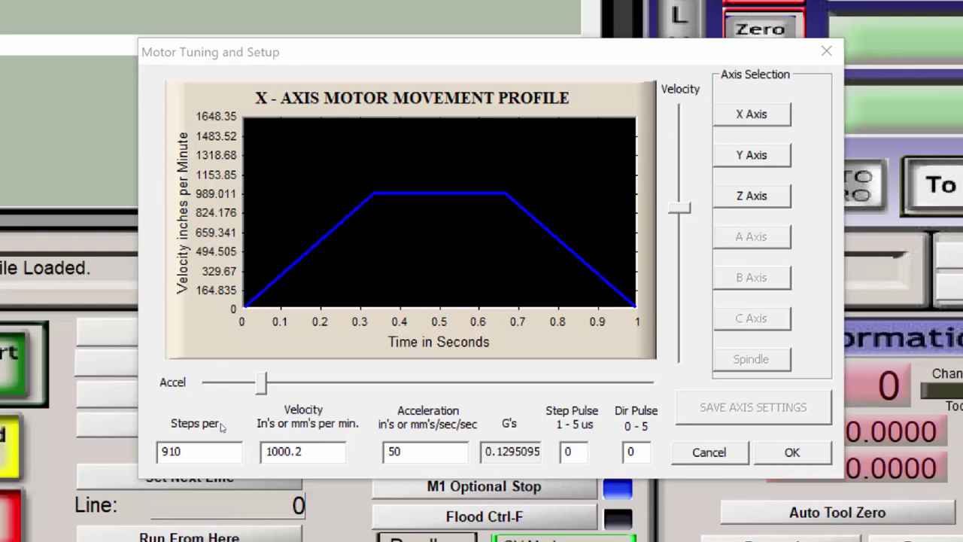
{"action": "left_click_drag", "start_coordinate": [190, 449], "coordinate": [160, 451]}
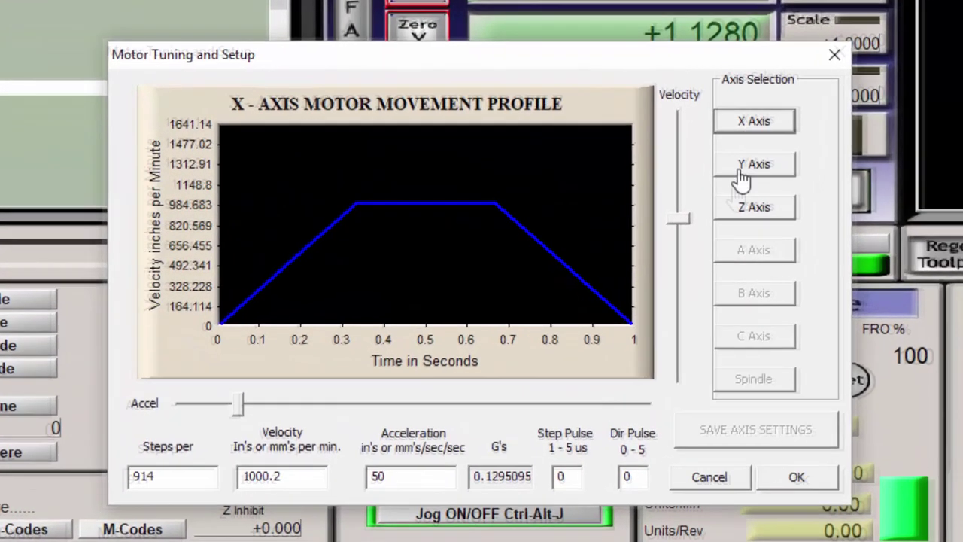
Check the steps-per values of the X and Y axes and save the Y axis settings
{"action": "double_click", "coordinate": [276, 398]}
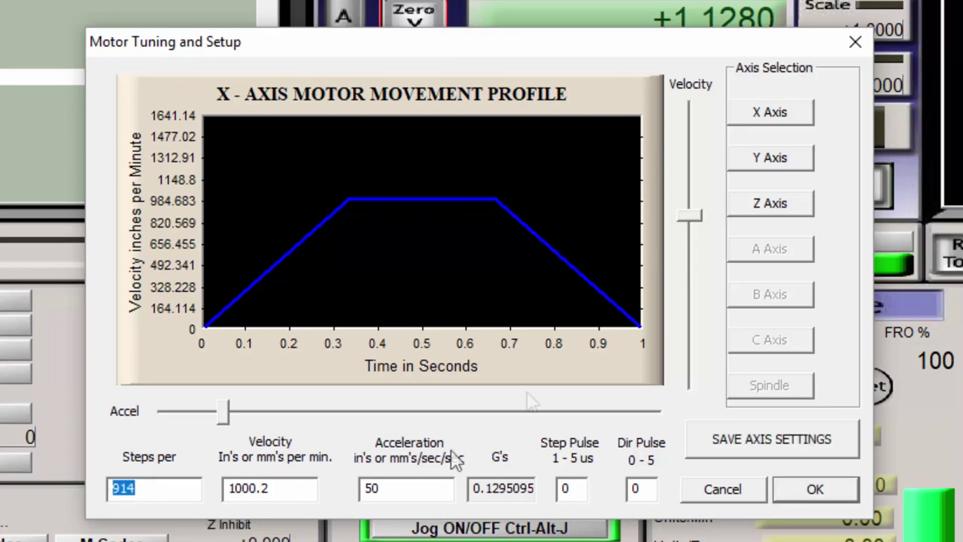
{"action": "left_click", "coordinate": [773, 164]}
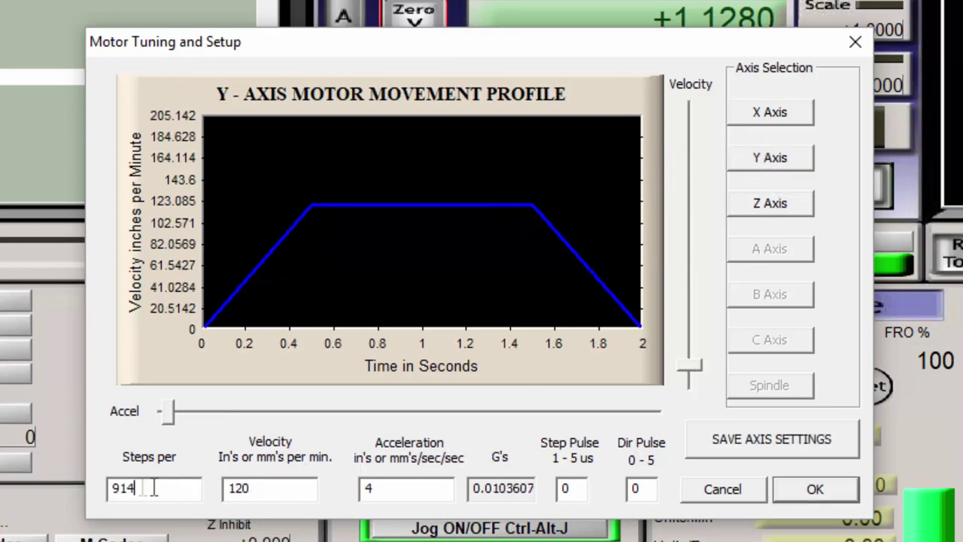
{"action": "double_click", "coordinate": [125, 489]}
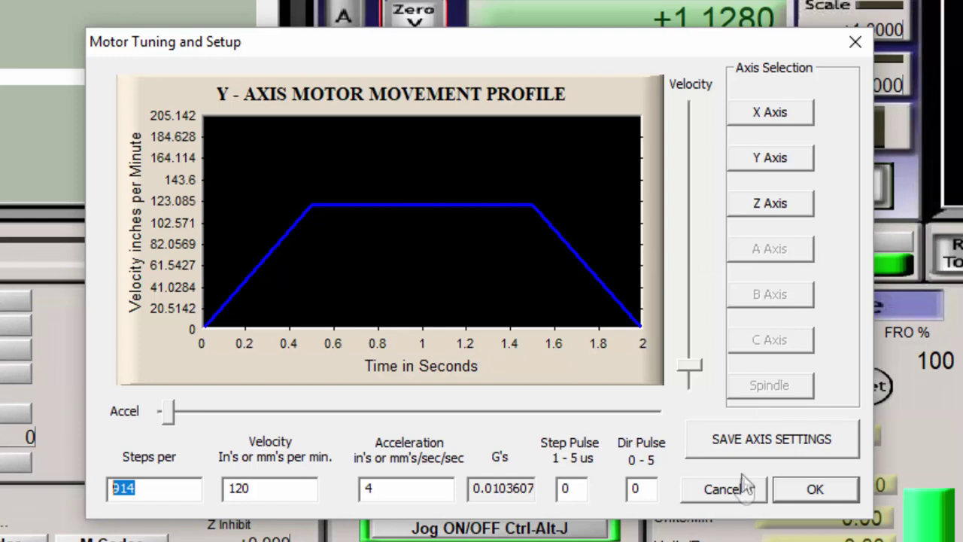
{"action": "left_click", "coordinate": [775, 444]}
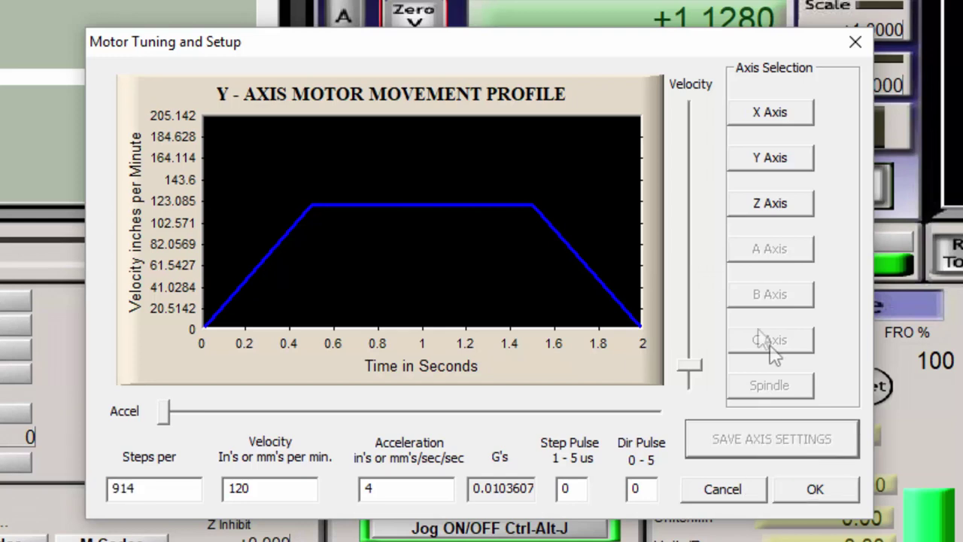
Check the Z axis steps-per value, save its axis settings and return to the X axis profile
{"action": "left_click", "coordinate": [755, 213]}
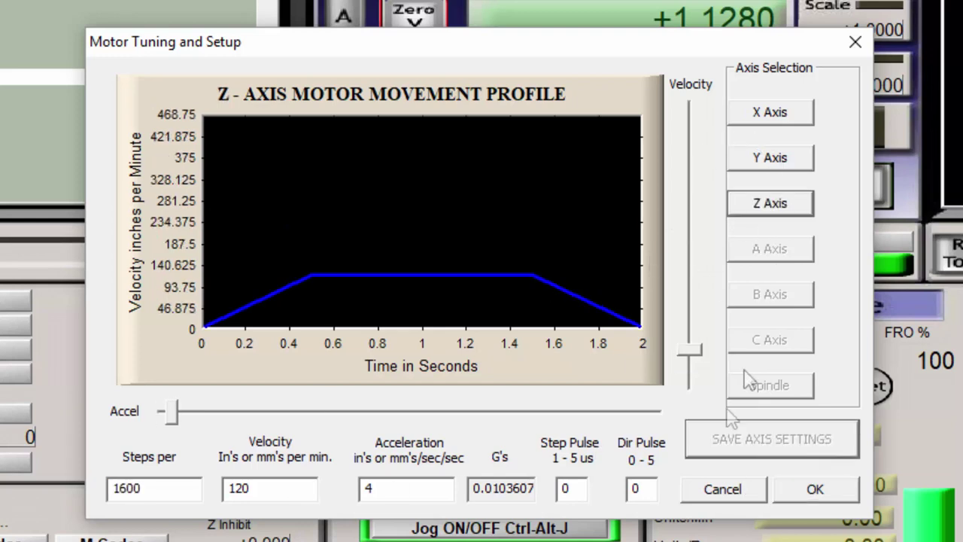
{"action": "double_click", "coordinate": [120, 489]}
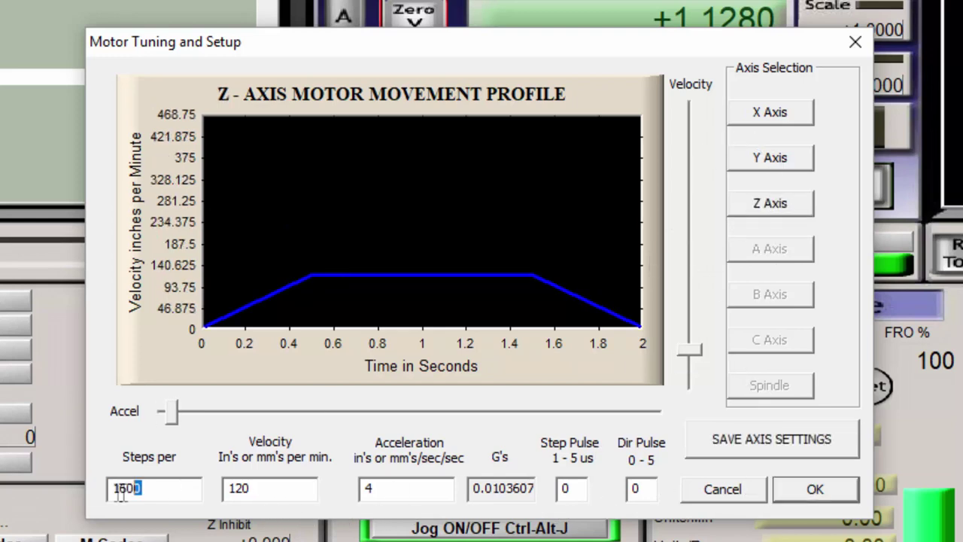
{"action": "left_click", "coordinate": [774, 447]}
{"action": "left_click", "coordinate": [761, 121]}
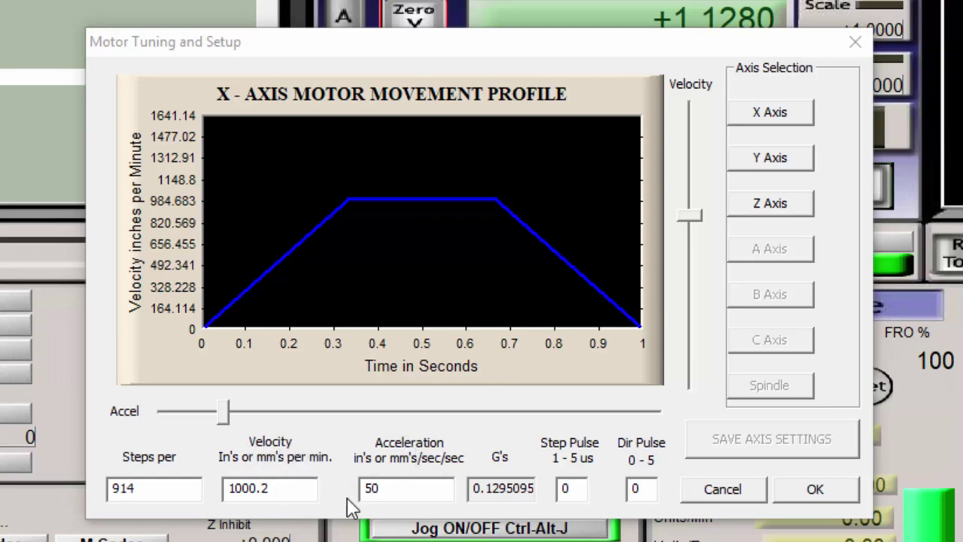
Try an X axis acceleration of 10 and a velocity of 3000, and save the axis settings
{"action": "left_click", "coordinate": [391, 490]}
{"action": "left_click_drag", "start_coordinate": [391, 490], "coordinate": [361, 490]}
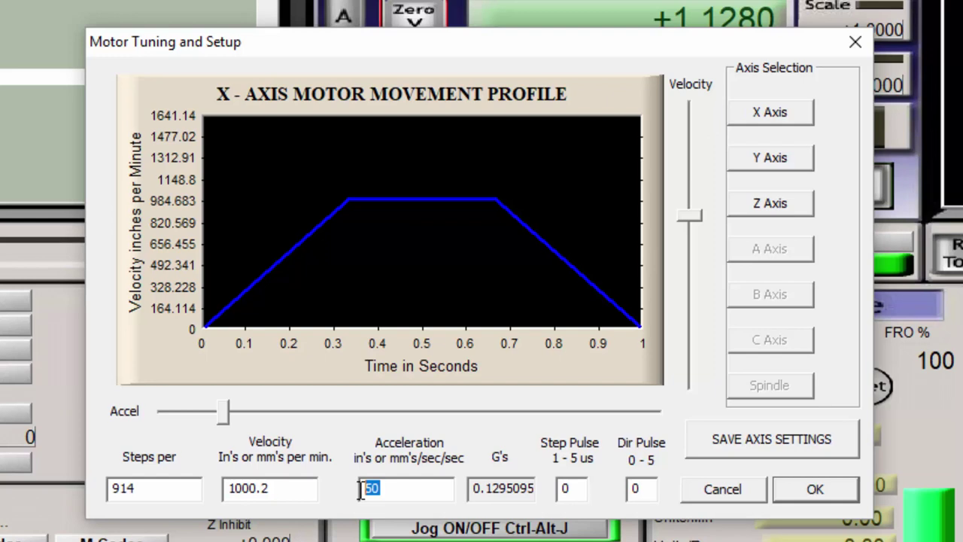
{"action": "type", "text": "10"}
{"action": "left_click_drag", "start_coordinate": [287, 488], "coordinate": [208, 488]}
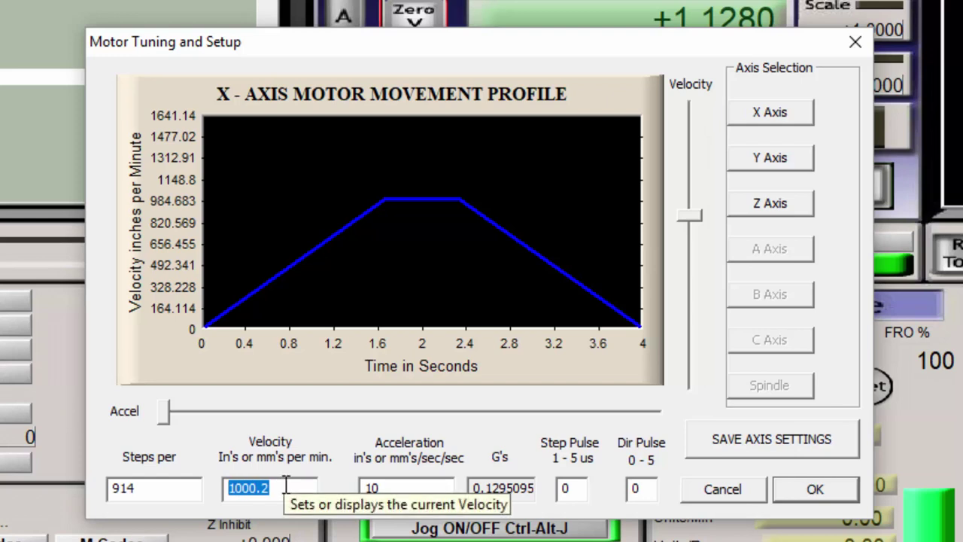
{"action": "type", "text": "300"}
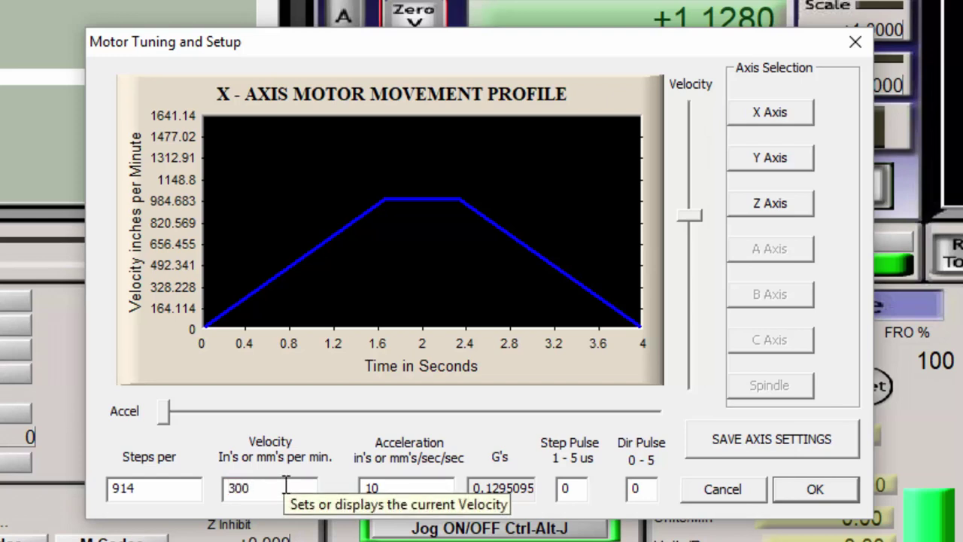
{"action": "type", "text": "0"}
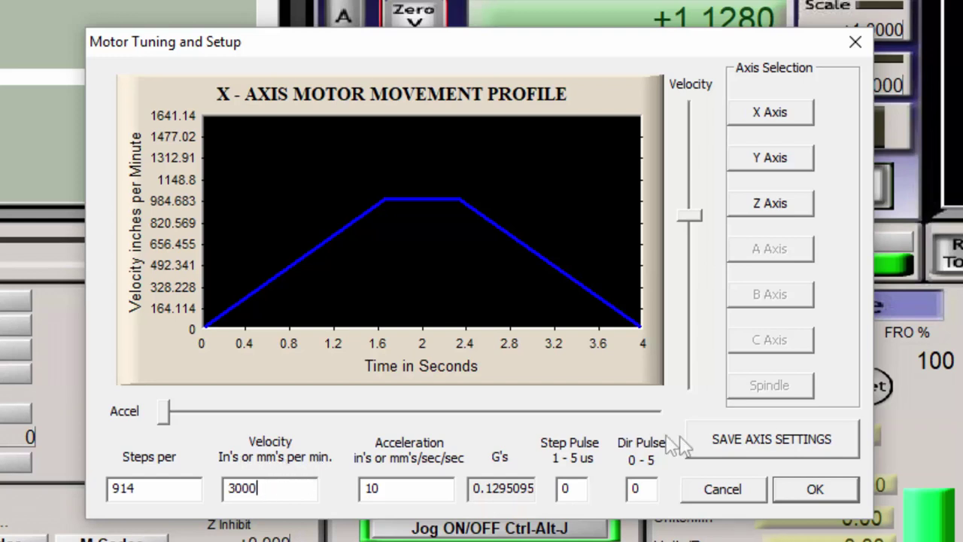
{"action": "left_click", "coordinate": [746, 445]}
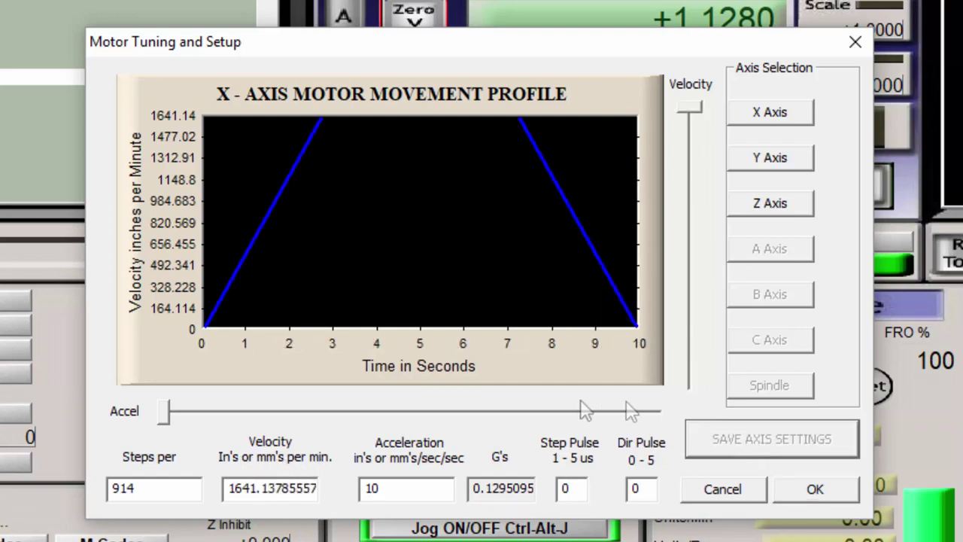
Set the X axis velocity to 700
{"action": "double_click", "coordinate": [251, 488]}
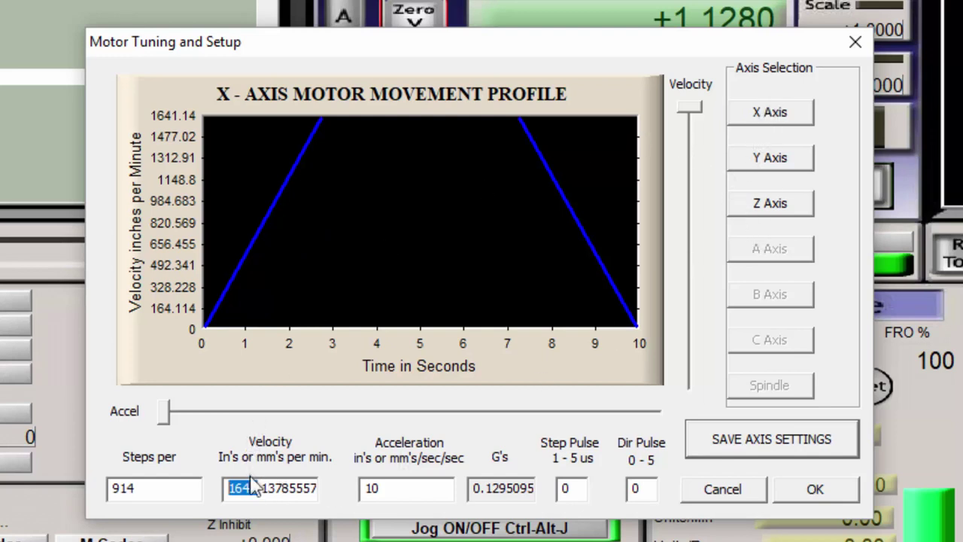
{"action": "double_click", "coordinate": [404, 490]}
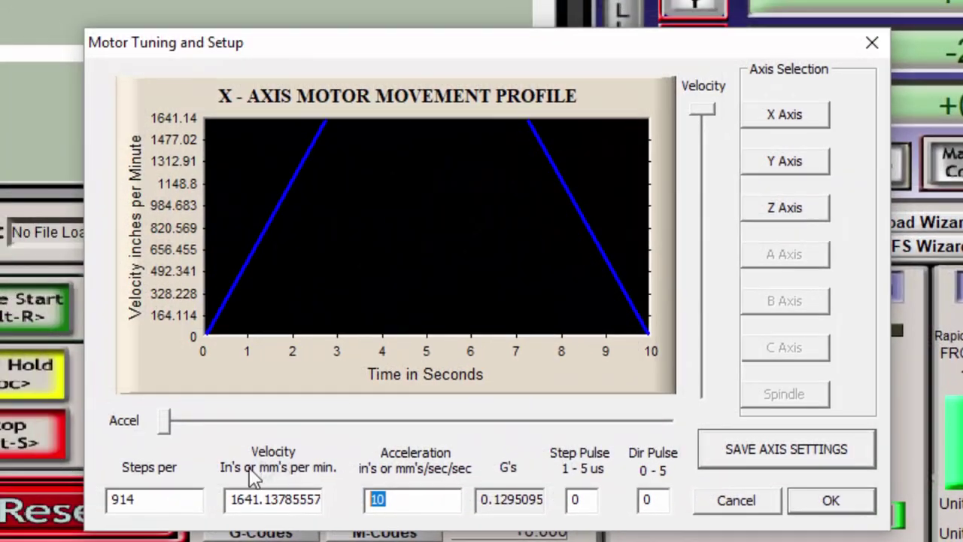
{"action": "double_click", "coordinate": [255, 501]}
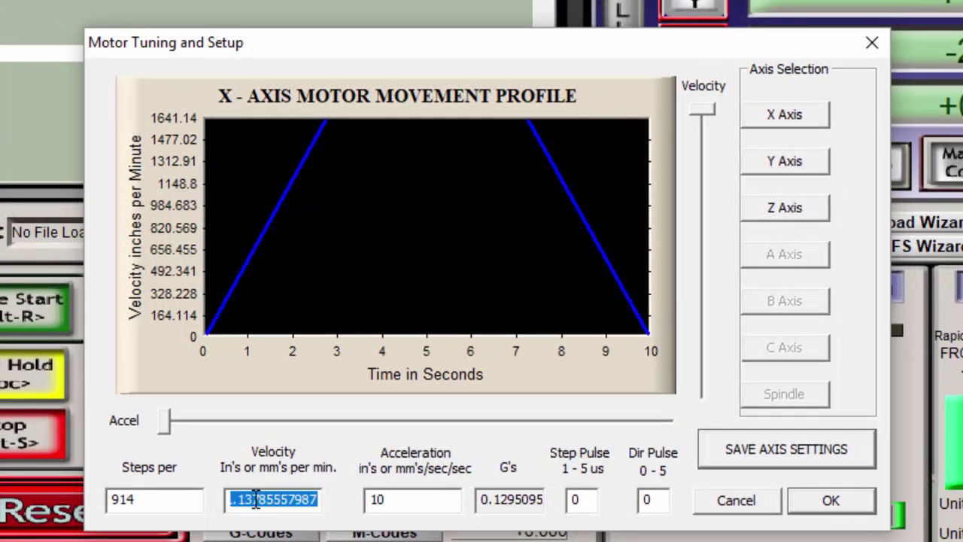
{"action": "left_click", "coordinate": [256, 500]}
{"action": "left_click_drag", "start_coordinate": [313, 500], "coordinate": [230, 501]}
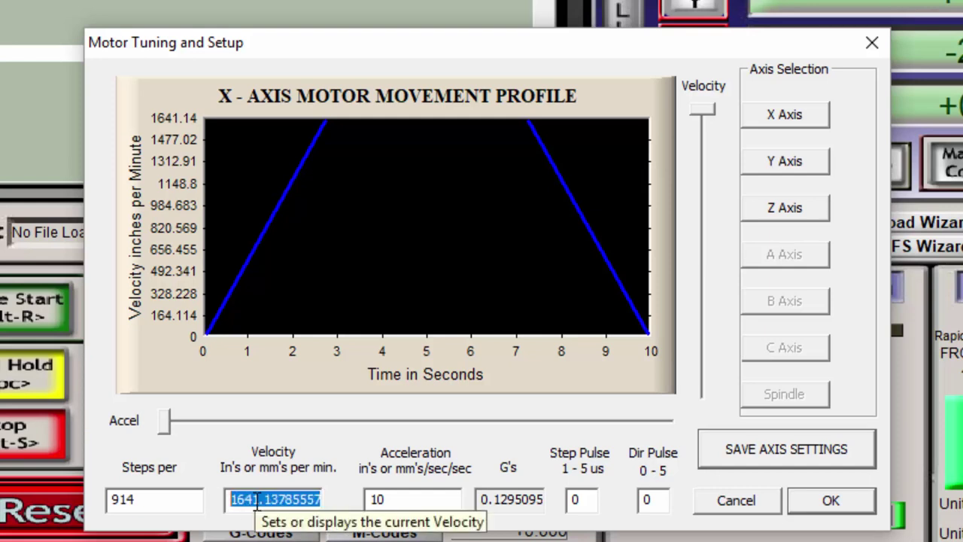
{"action": "type", "text": "700"}
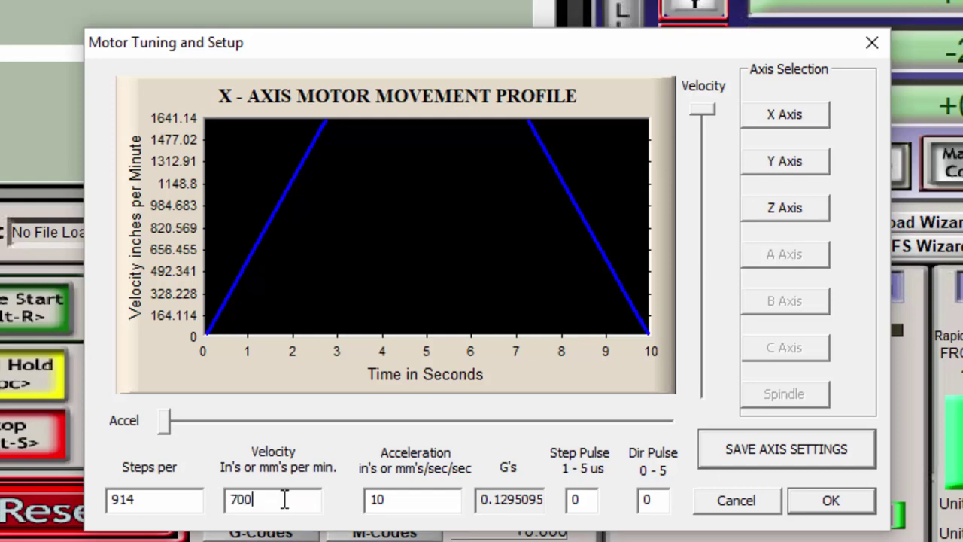
Set the X axis acceleration to 200
{"action": "left_click", "coordinate": [420, 499]}
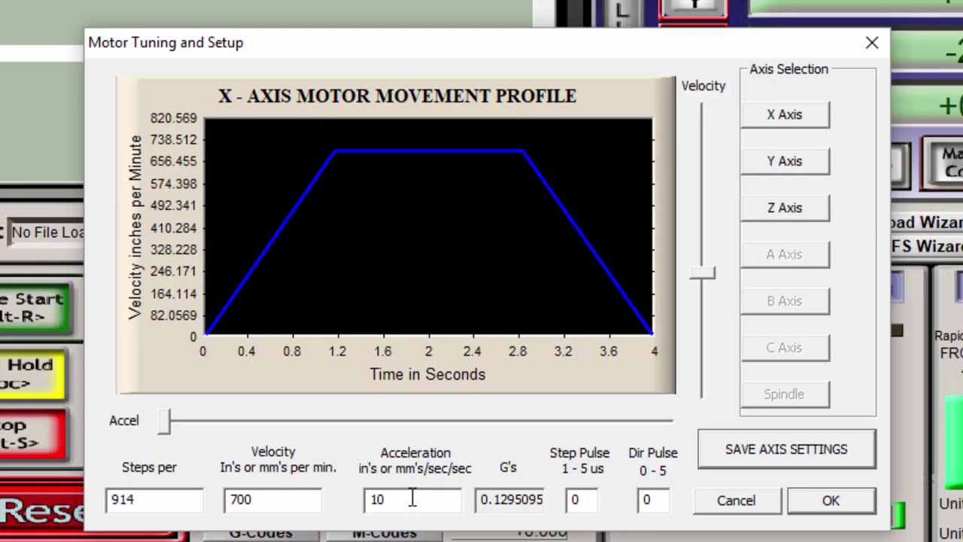
{"action": "double_click", "coordinate": [417, 502]}
{"action": "left_click", "coordinate": [413, 500]}
{"action": "key", "text": "BackSpace"}
{"action": "key", "text": "BackSpace"}
{"action": "key", "text": "BackSpace"}
{"action": "type", "text": "200"}
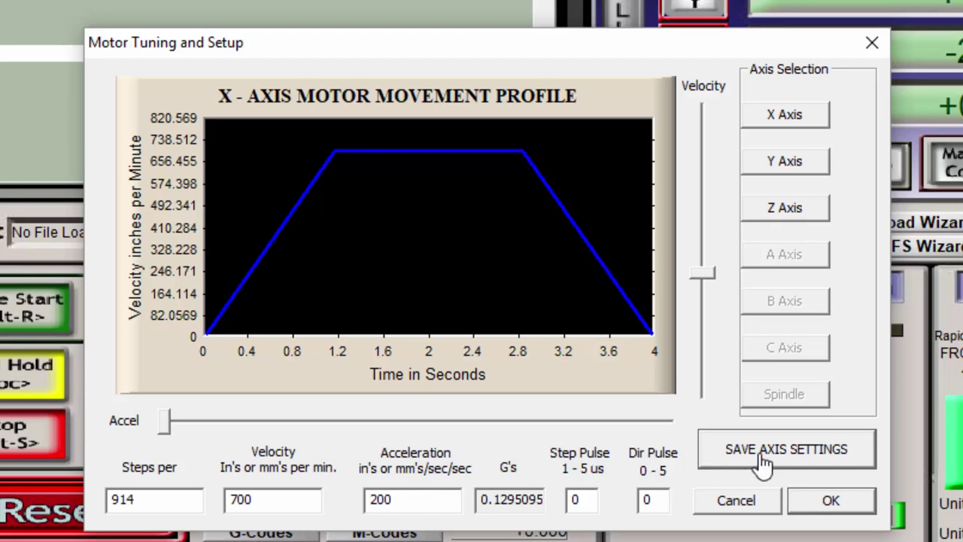
Select the X axis acceleration value for editing
{"action": "left_click_drag", "start_coordinate": [398, 502], "coordinate": [365, 503]}
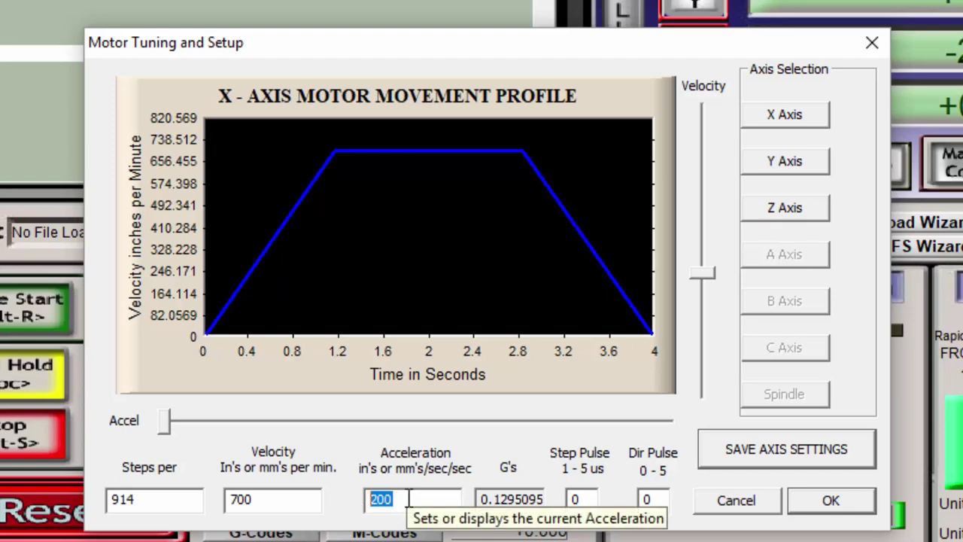
{"action": "left_click_drag", "start_coordinate": [407, 499], "coordinate": [367, 500]}
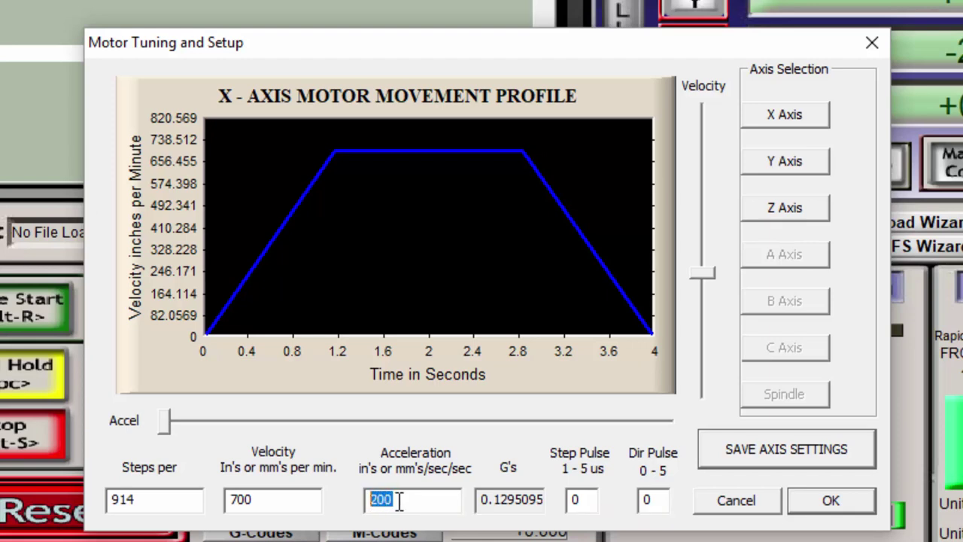
{"action": "left_click", "coordinate": [408, 500]}
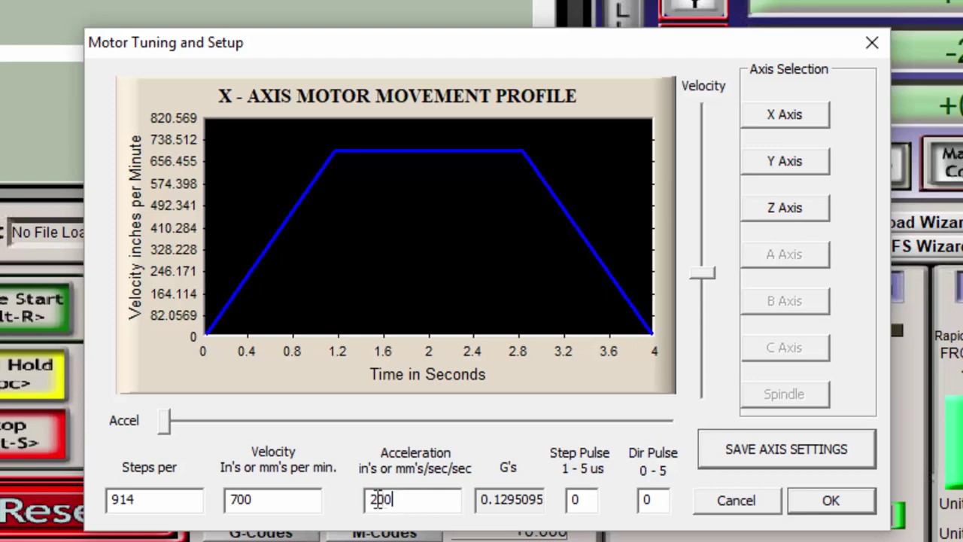
{"action": "double_click", "coordinate": [379, 499]}
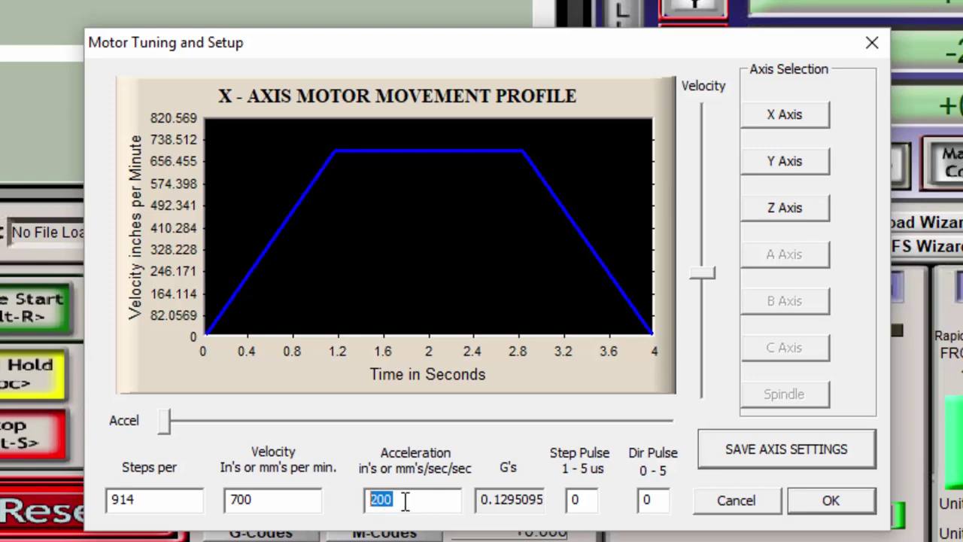